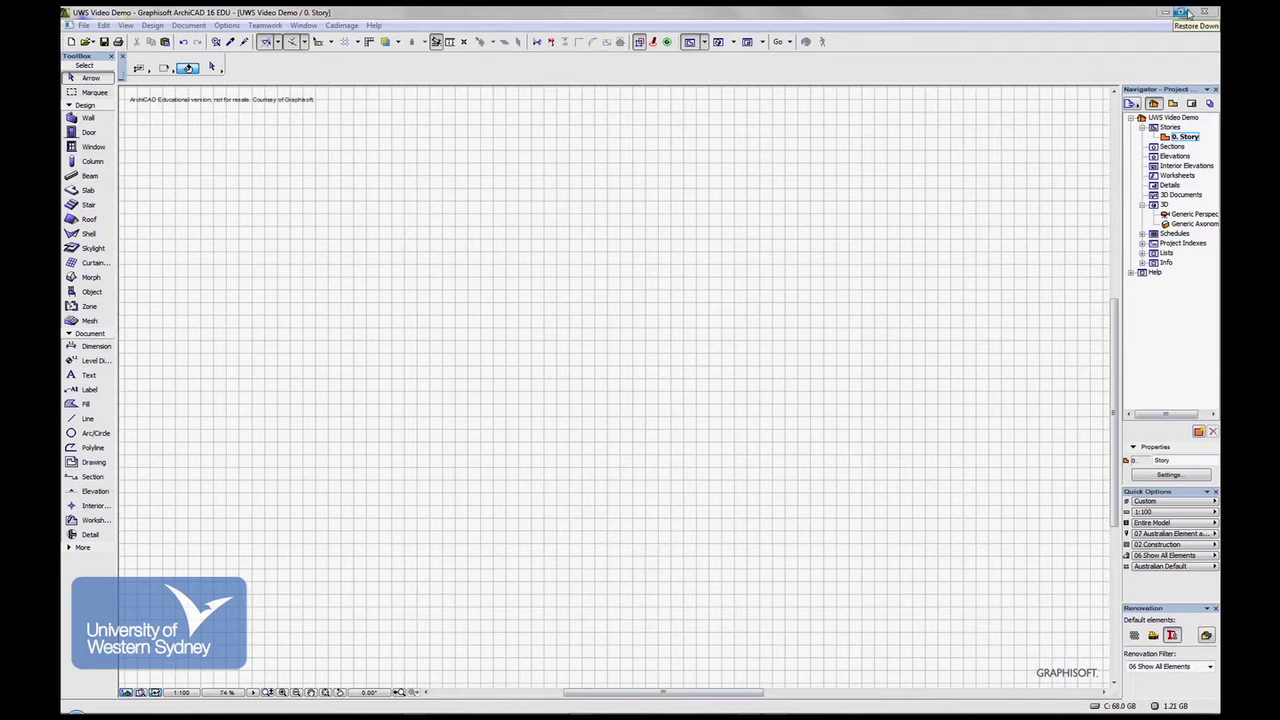
# Open the iPhone's Internal Storage > DCIM > 926VZTRT photo folder in Windows Explorer.
pyautogui.click(1181, 12)
pyautogui.click(280, 131)
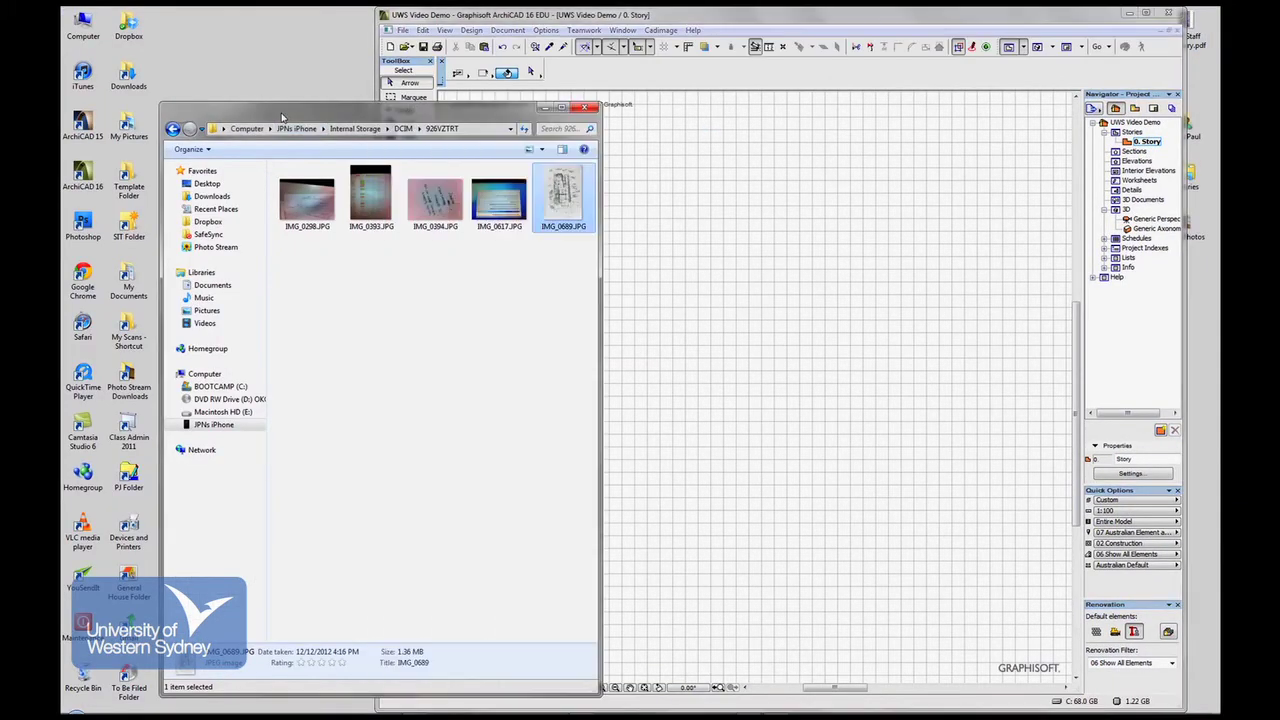
pyautogui.click(583, 109)
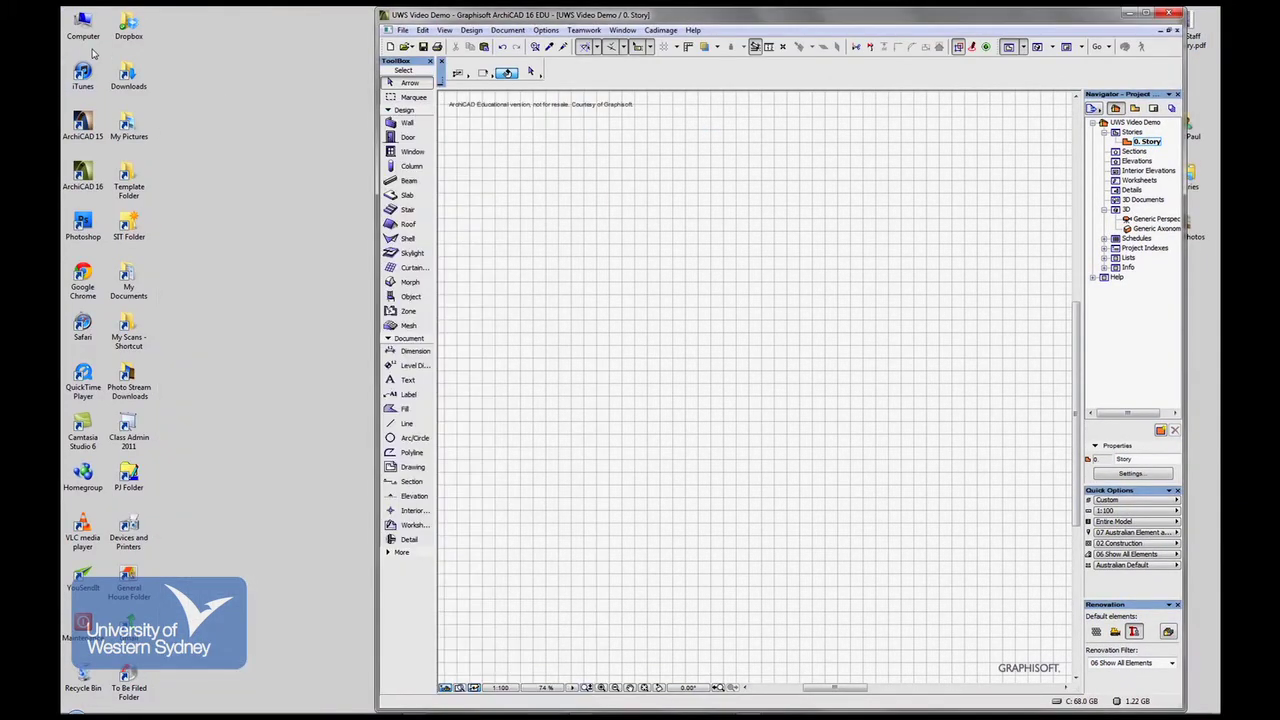
pyautogui.doubleClick(83, 22)
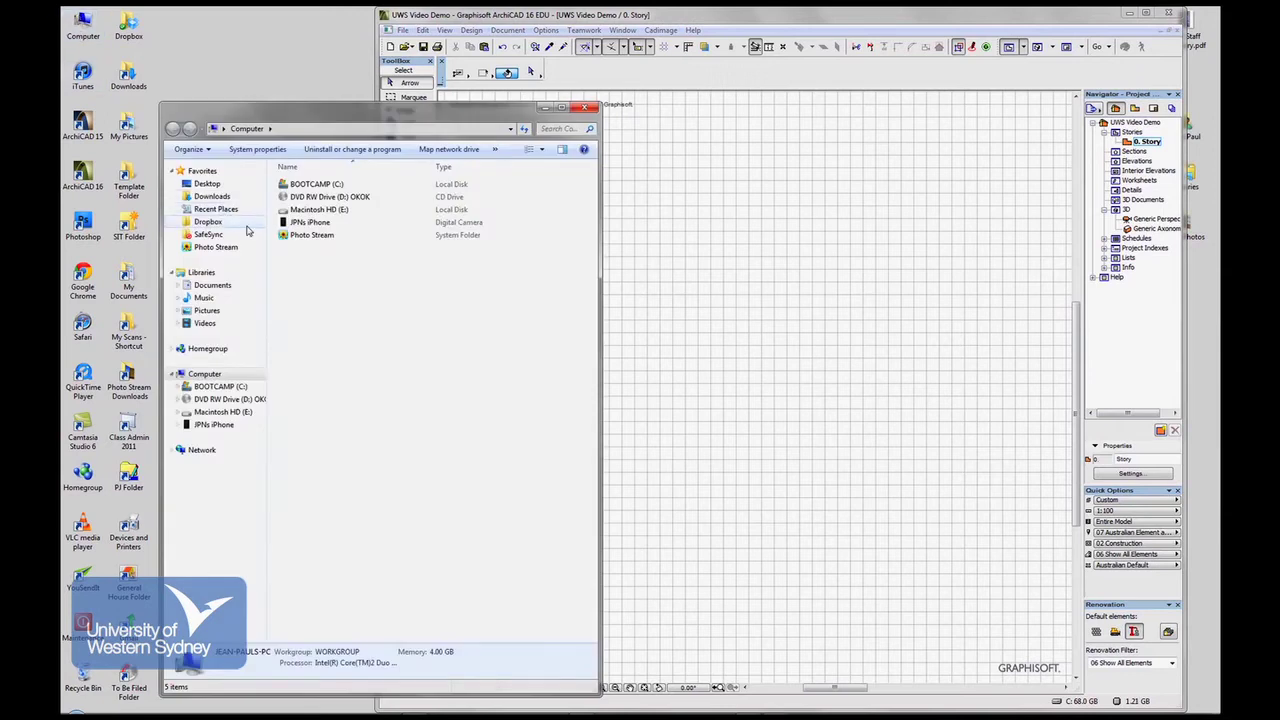
pyautogui.doubleClick(310, 222)
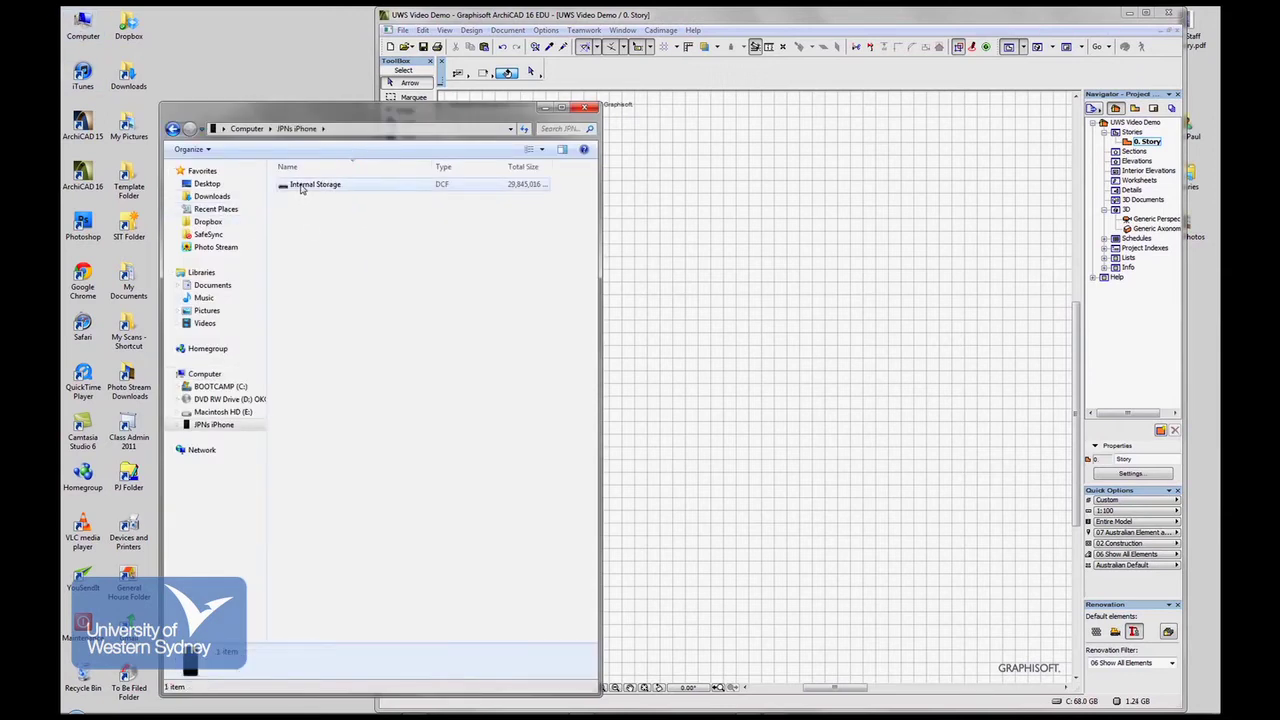
pyautogui.doubleClick(301, 188)
pyautogui.click(301, 188)
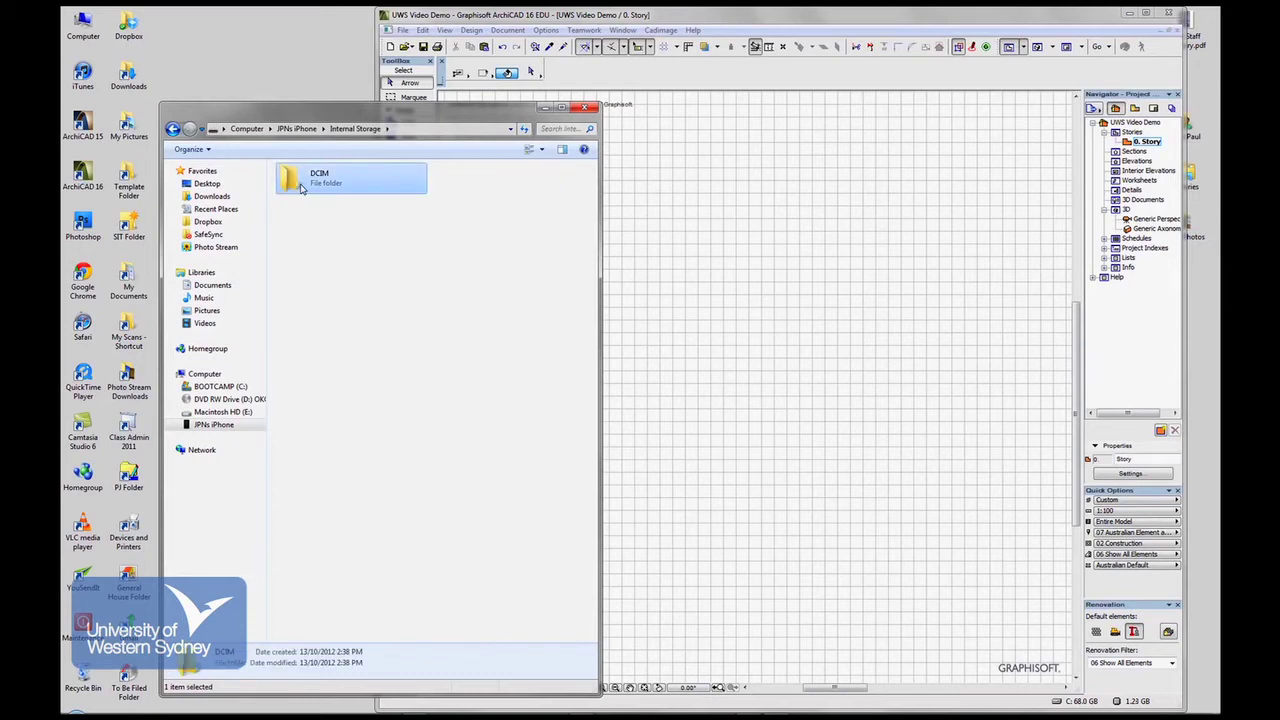
pyautogui.doubleClick(301, 188)
pyautogui.doubleClick(301, 188)
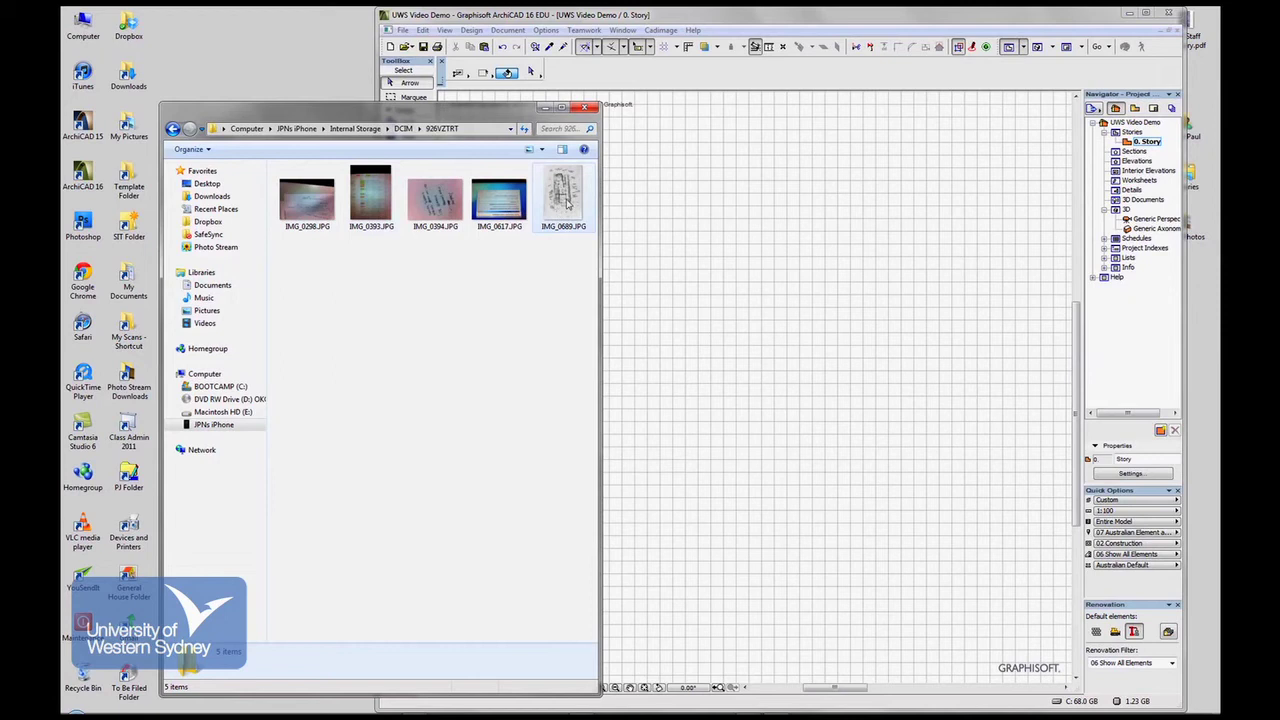
# Drag IMG_0689.JPG out of the phone folder onto the ArchiCAD floor plan.
pyautogui.moveTo(480, 107); pyautogui.dragTo(440, 126)
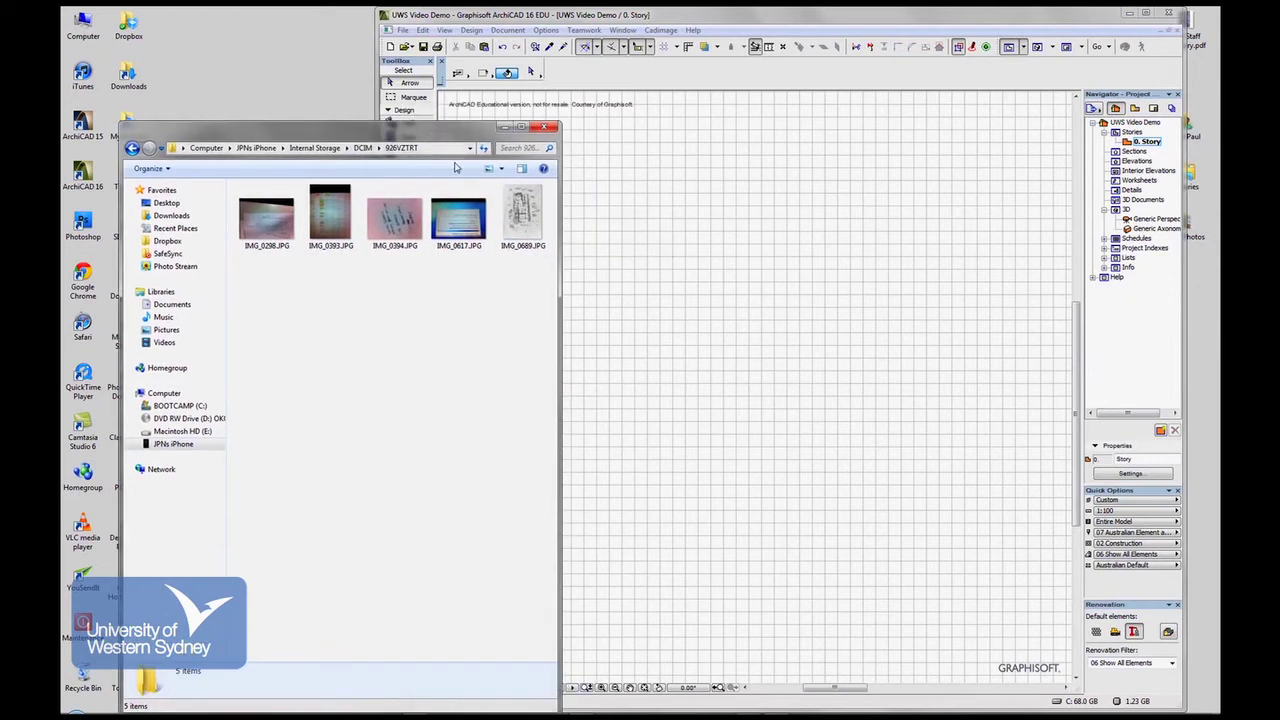
pyautogui.click(524, 206)
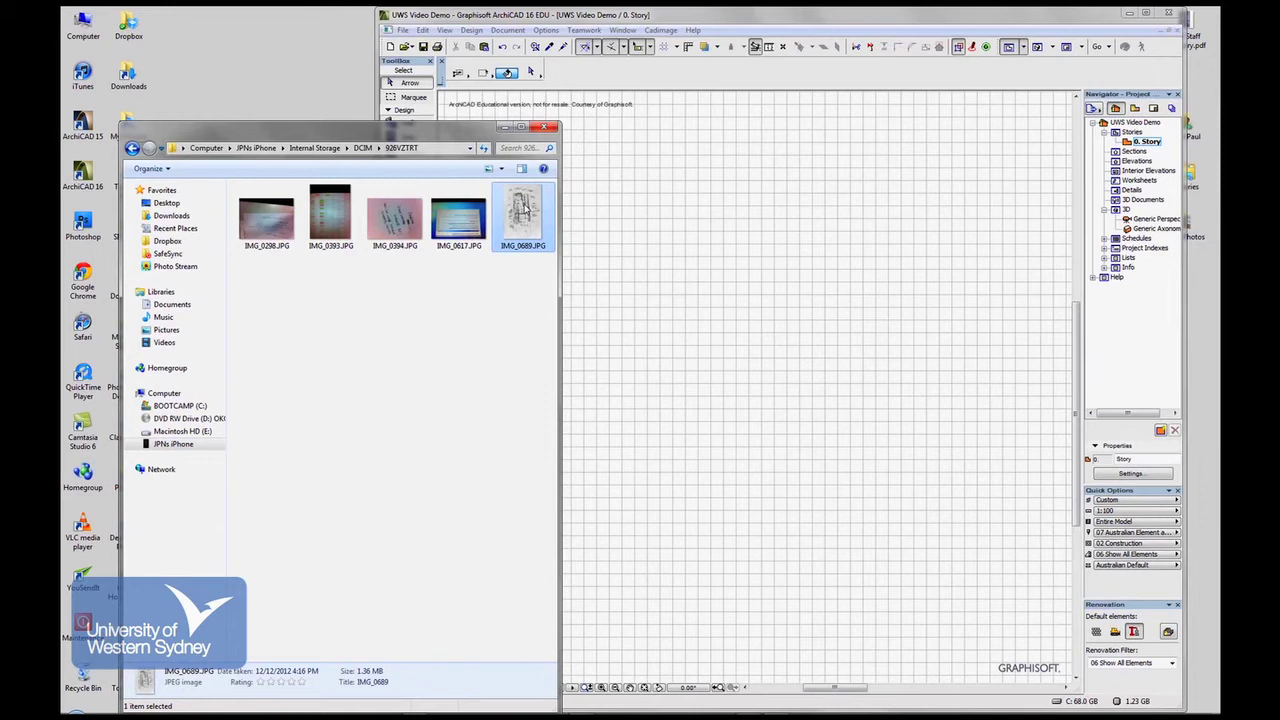
pyautogui.moveTo(524, 206); pyautogui.dragTo(833, 364)
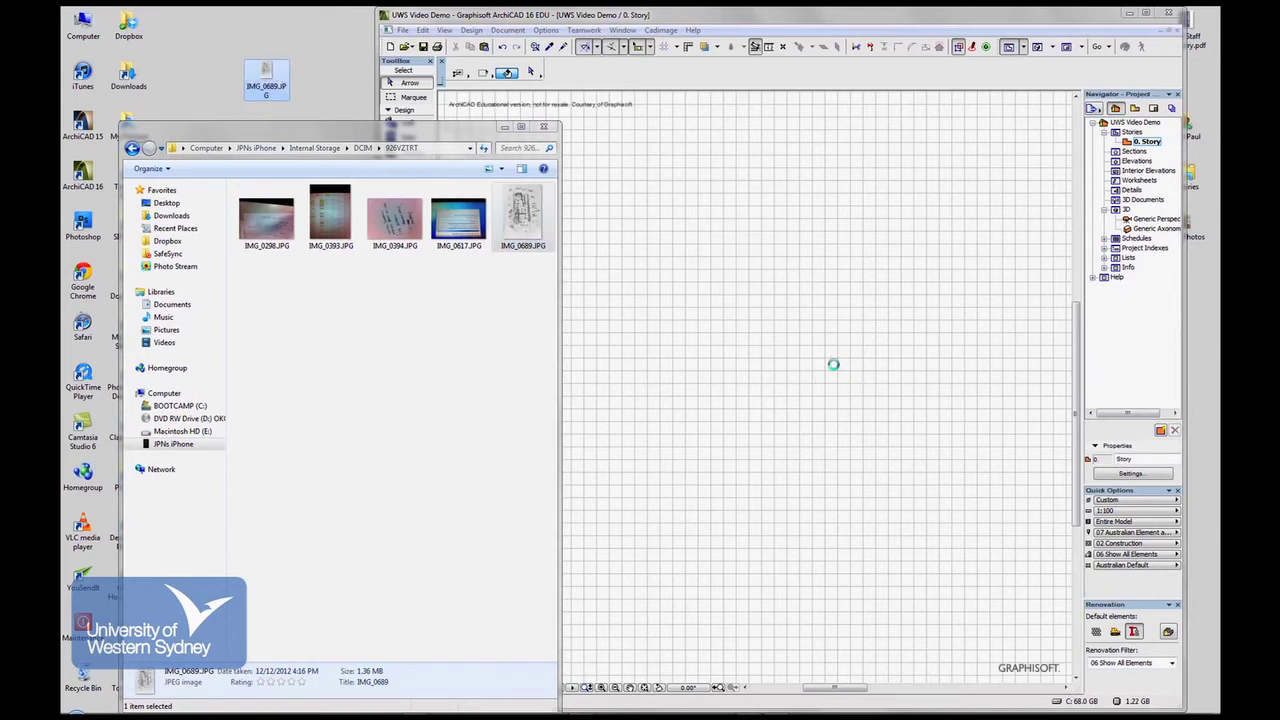
# Maximize ArchiCAD, select the placed house sketch image, and zoom out to 30% to see it whole.
pyautogui.click(774, 460)
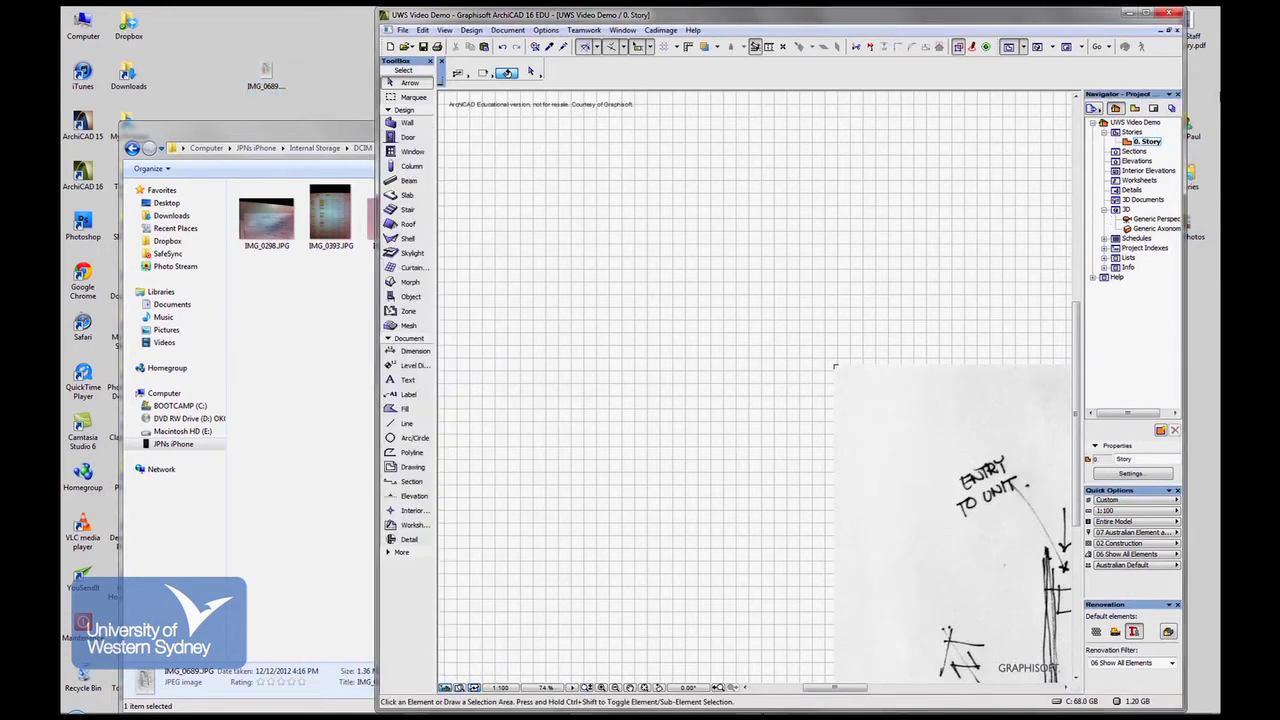
pyautogui.click(1147, 13)
pyautogui.scroll(-5, 713, 531)
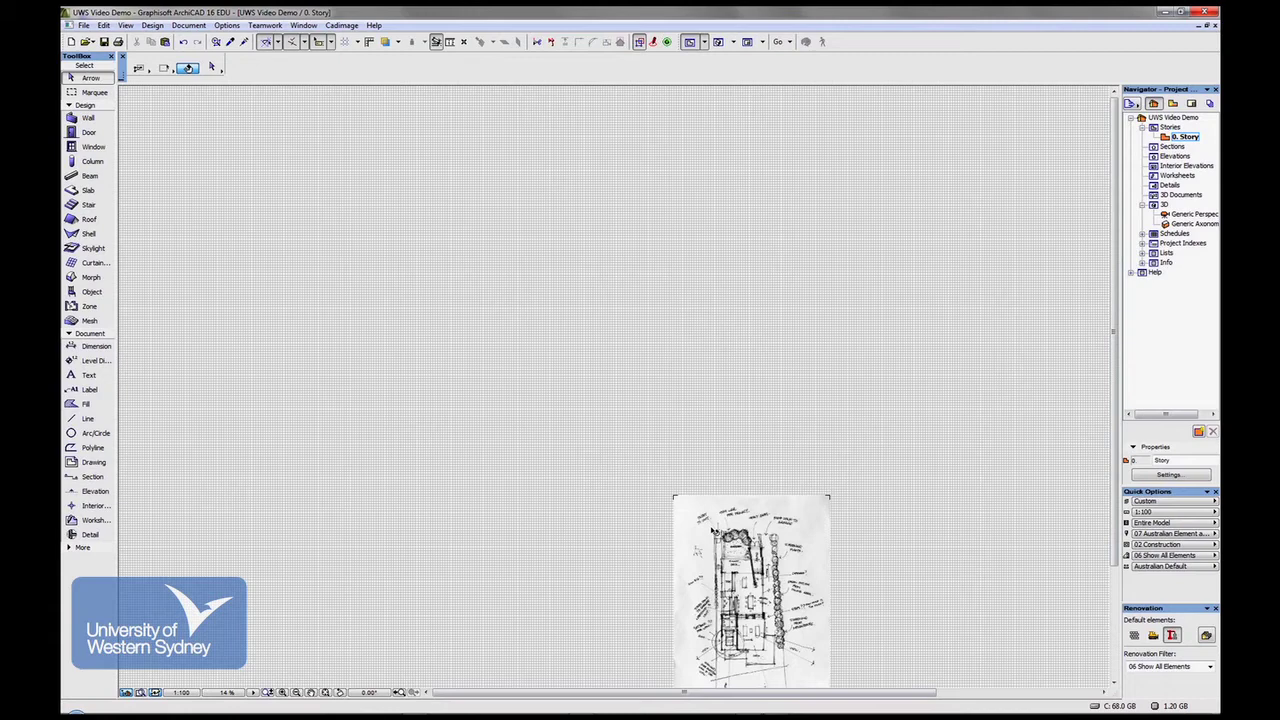
pyautogui.scroll(4, 535, 440)
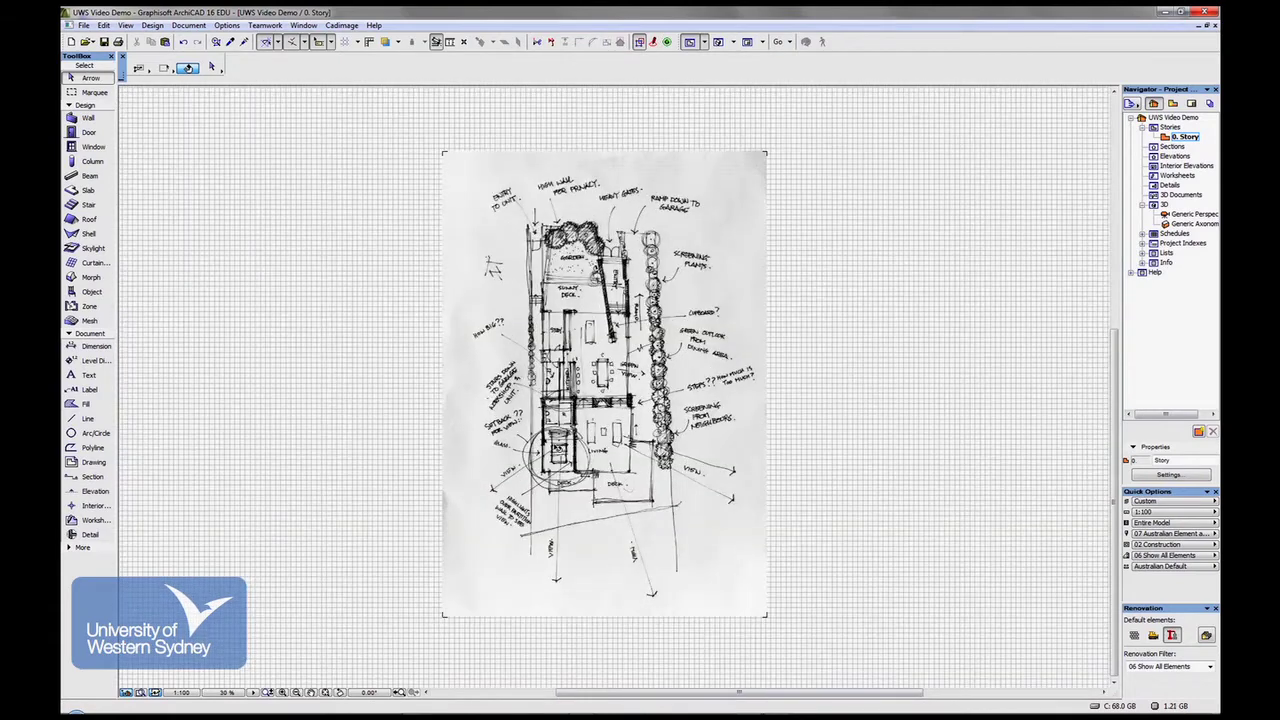
pyautogui.scroll(-2, 584, 320)
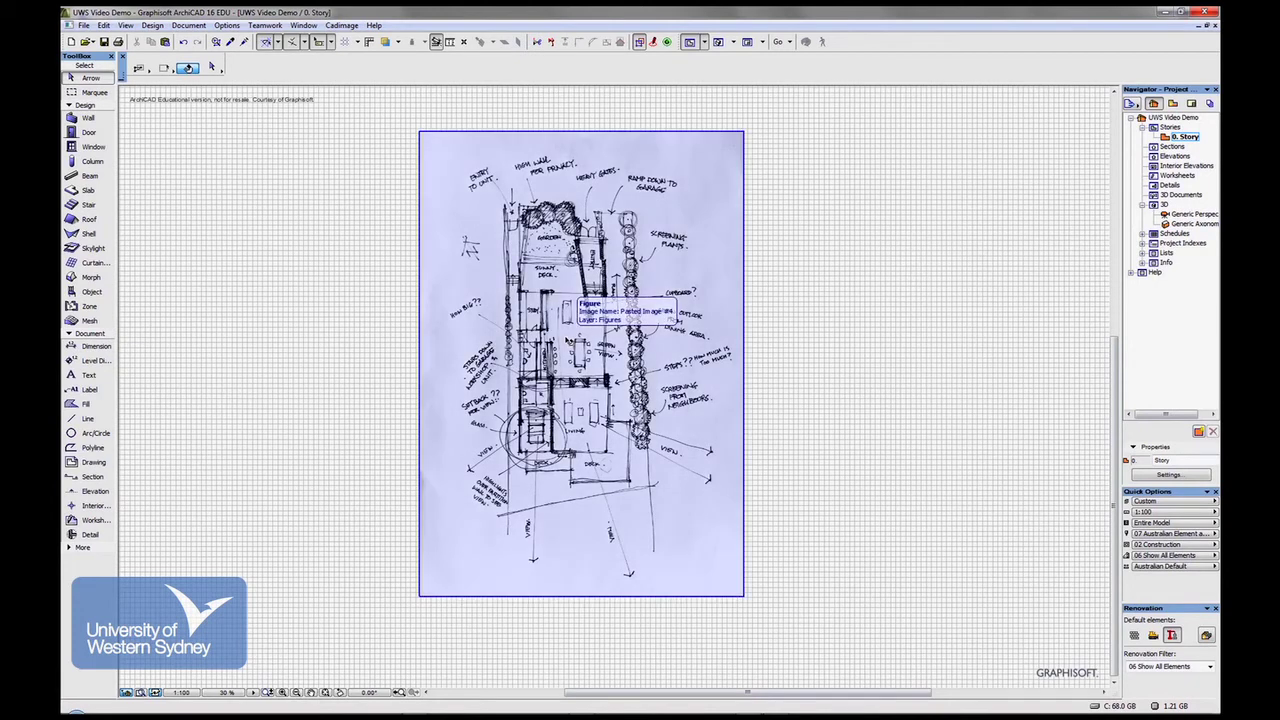
pyautogui.click(636, 312)
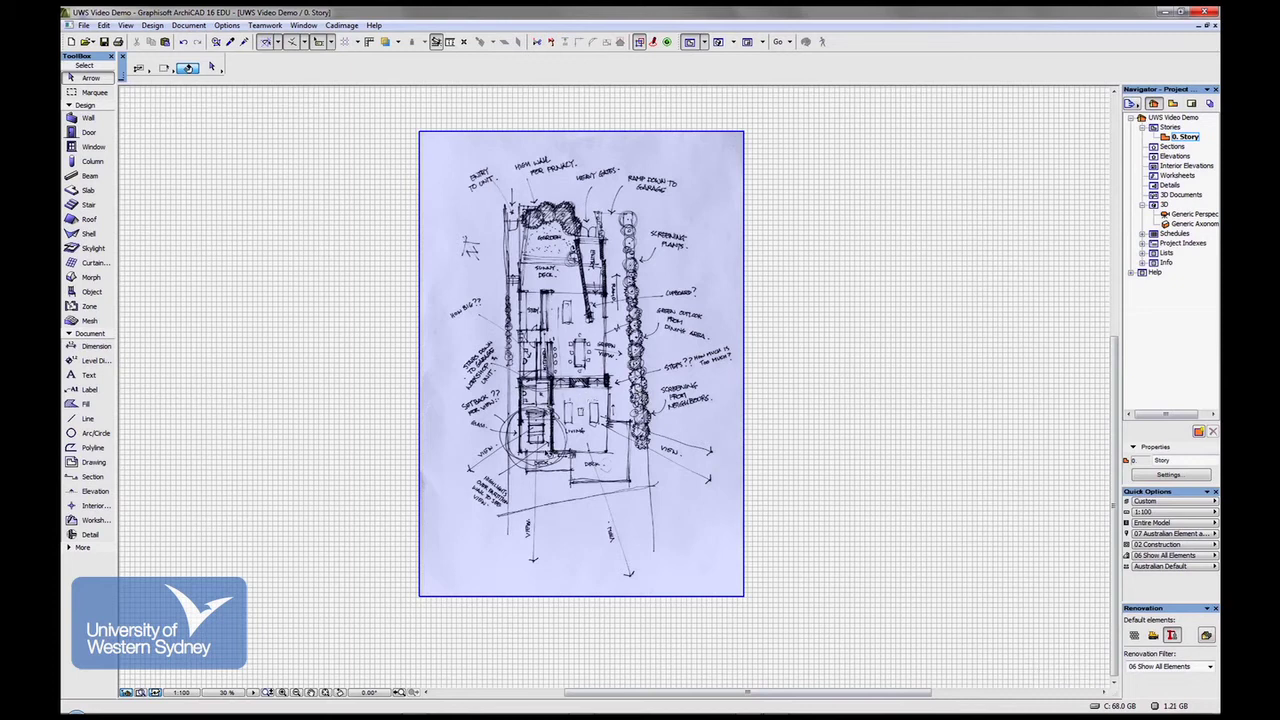
pyautogui.scroll(3, 549, 428)
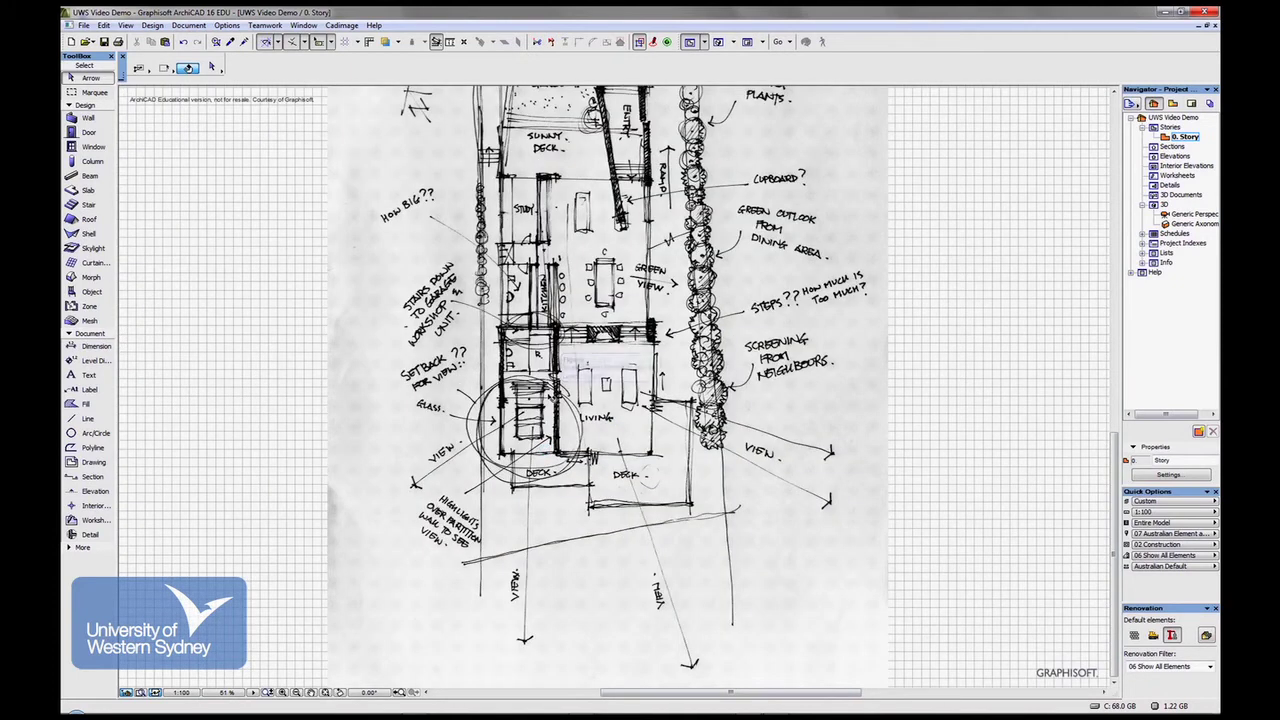
pyautogui.scroll(2, 553, 399)
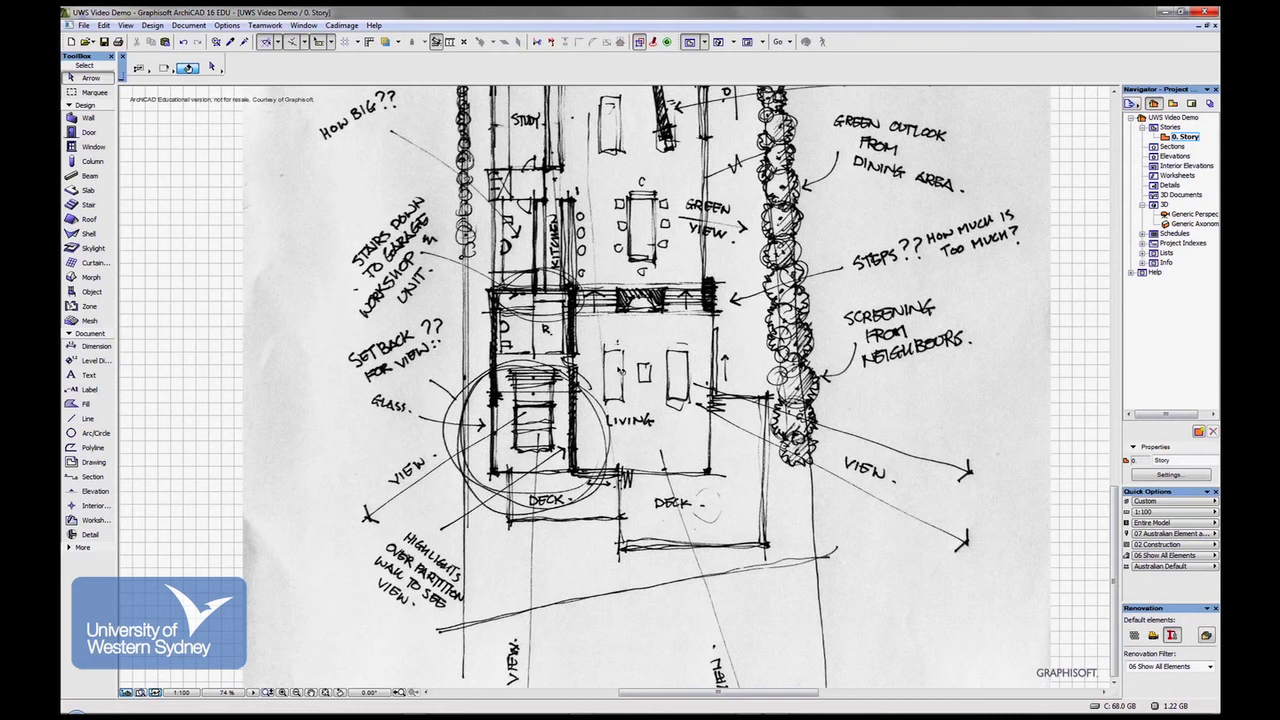
pyautogui.scroll(-5, 541, 415)
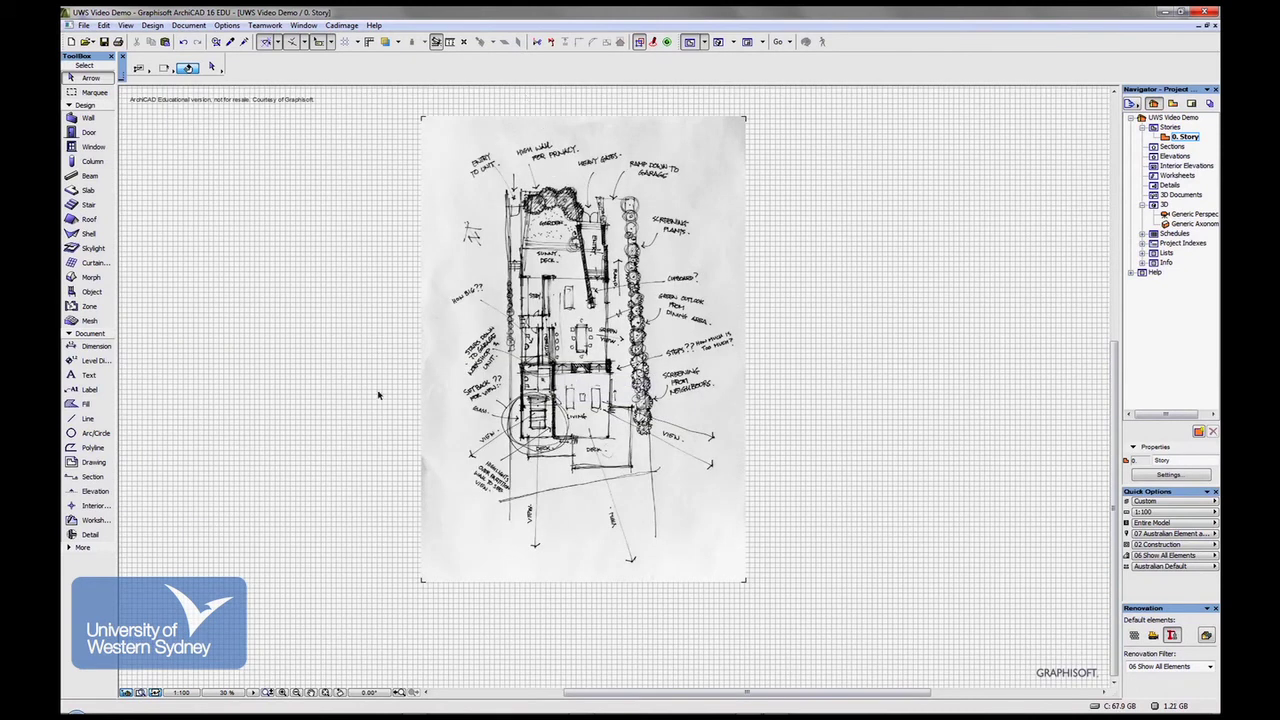
# Run Edit > Reshape > Resize on the sketch image, keeping Define graphically ticked.
pyautogui.click(423, 120)
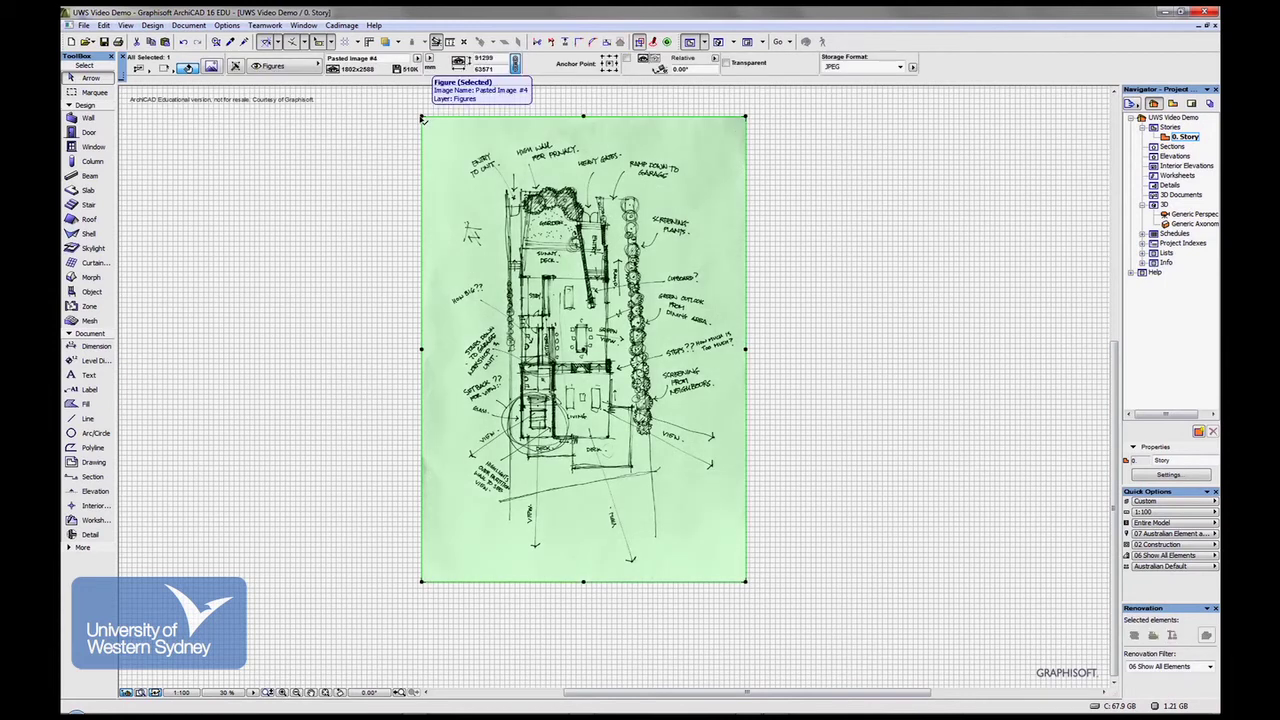
pyautogui.click(104, 25)
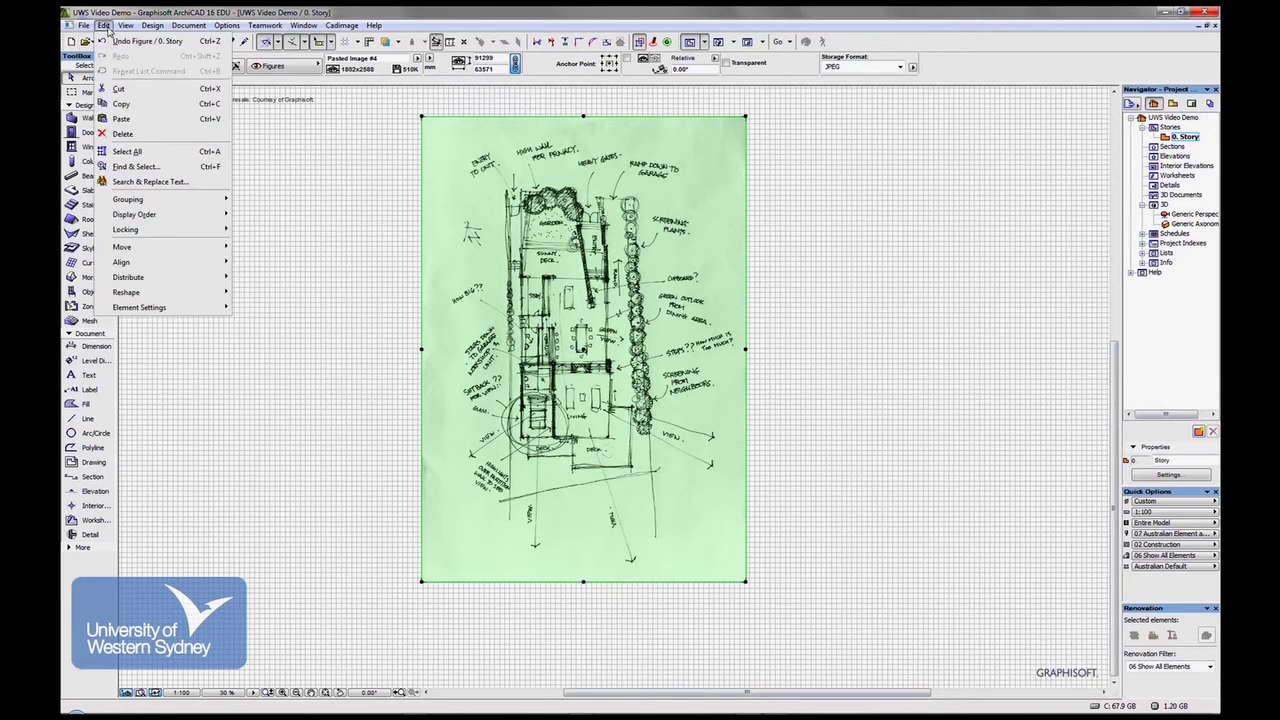
pyautogui.moveTo(122, 297)
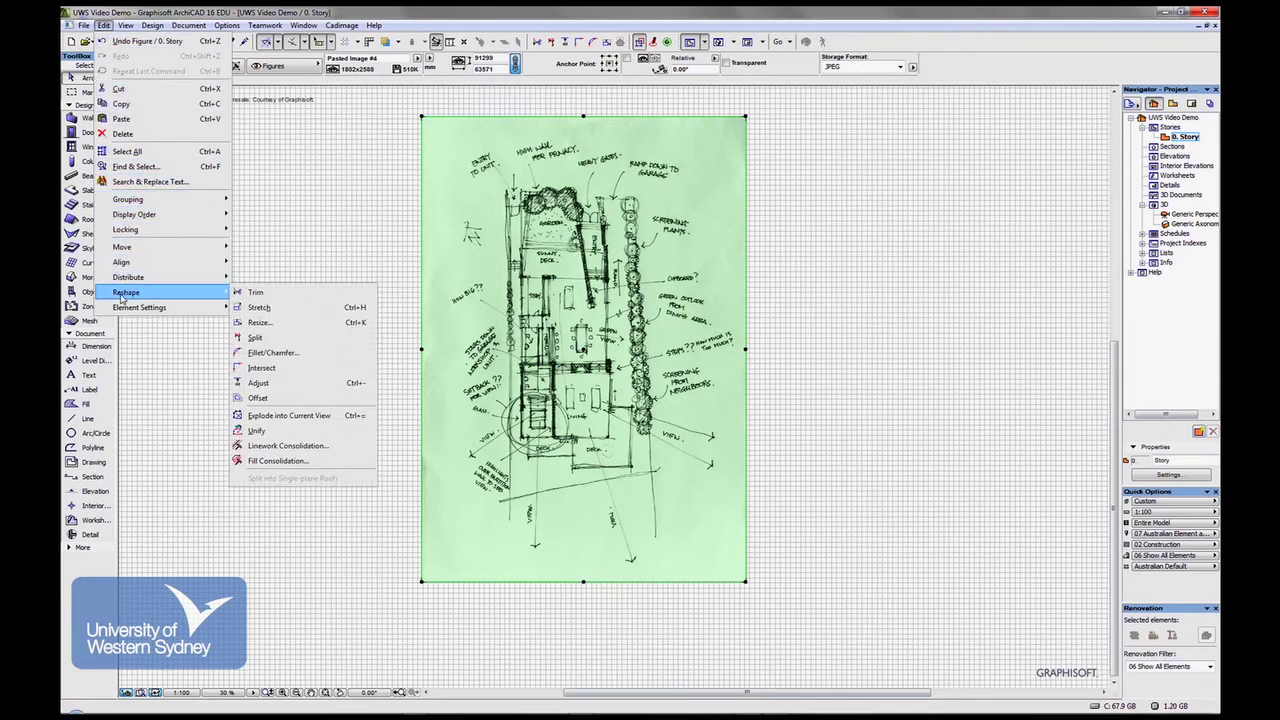
pyautogui.click(255, 326)
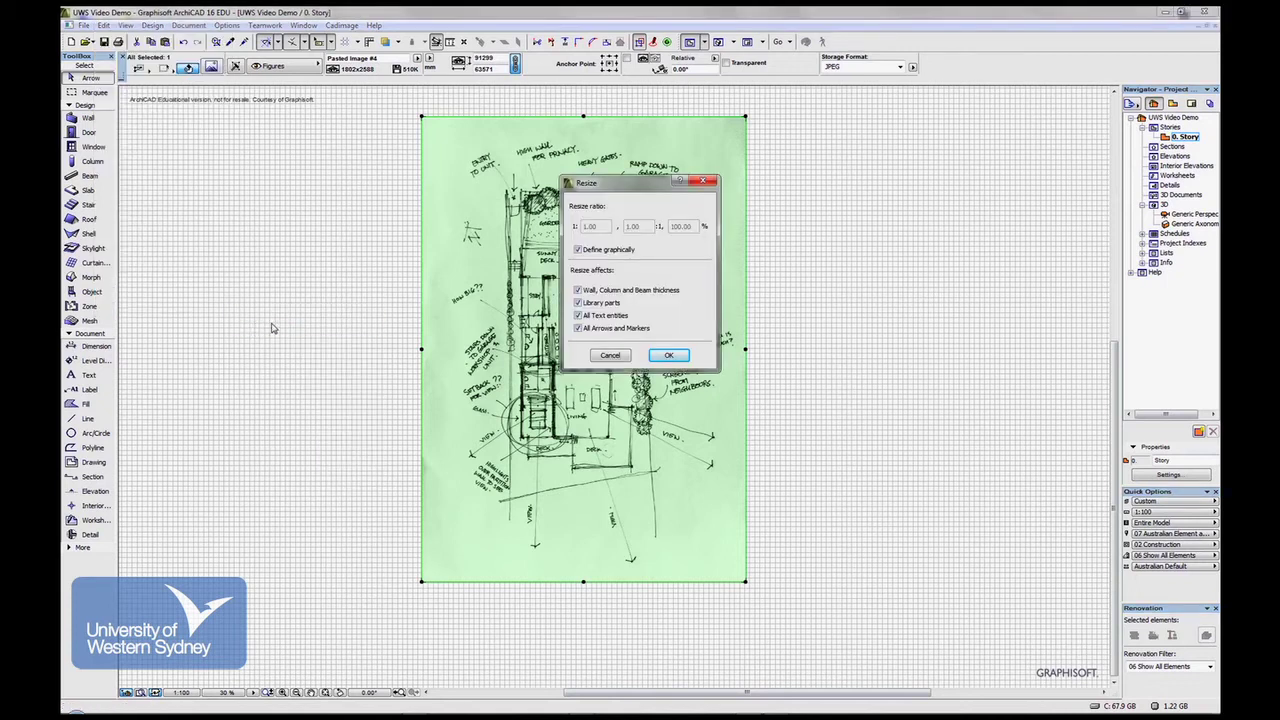
pyautogui.moveTo(633, 193); pyautogui.dragTo(925, 189)
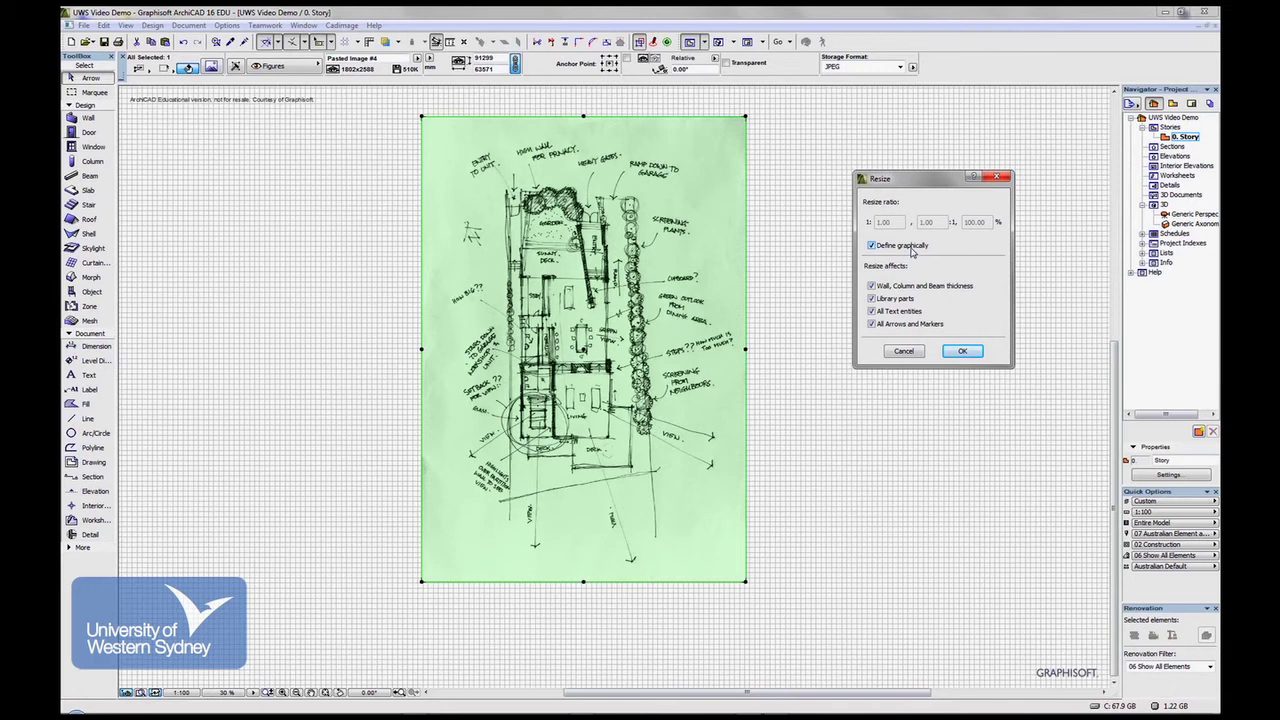
# Pick the resize centre and reference length on the sketch, then enter 2000 as the new length.
pyautogui.click(963, 354)
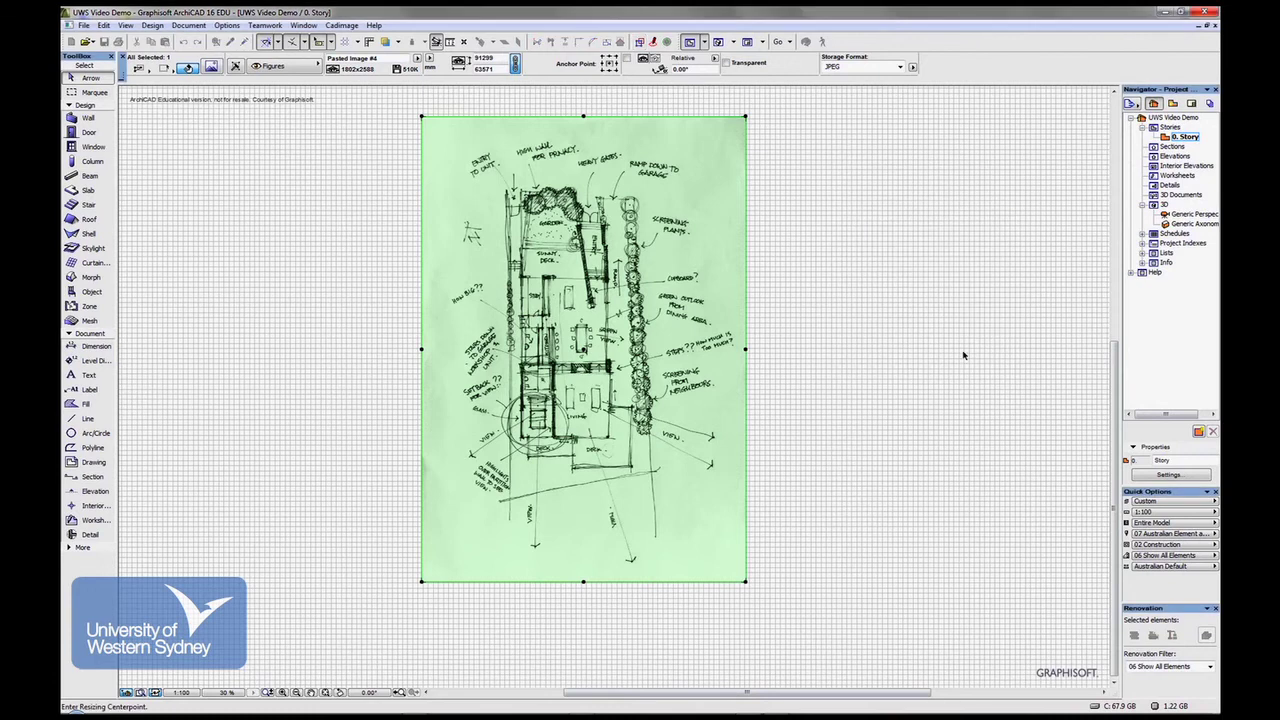
pyautogui.scroll(5, 572, 442)
pyautogui.scroll(2, 499, 409)
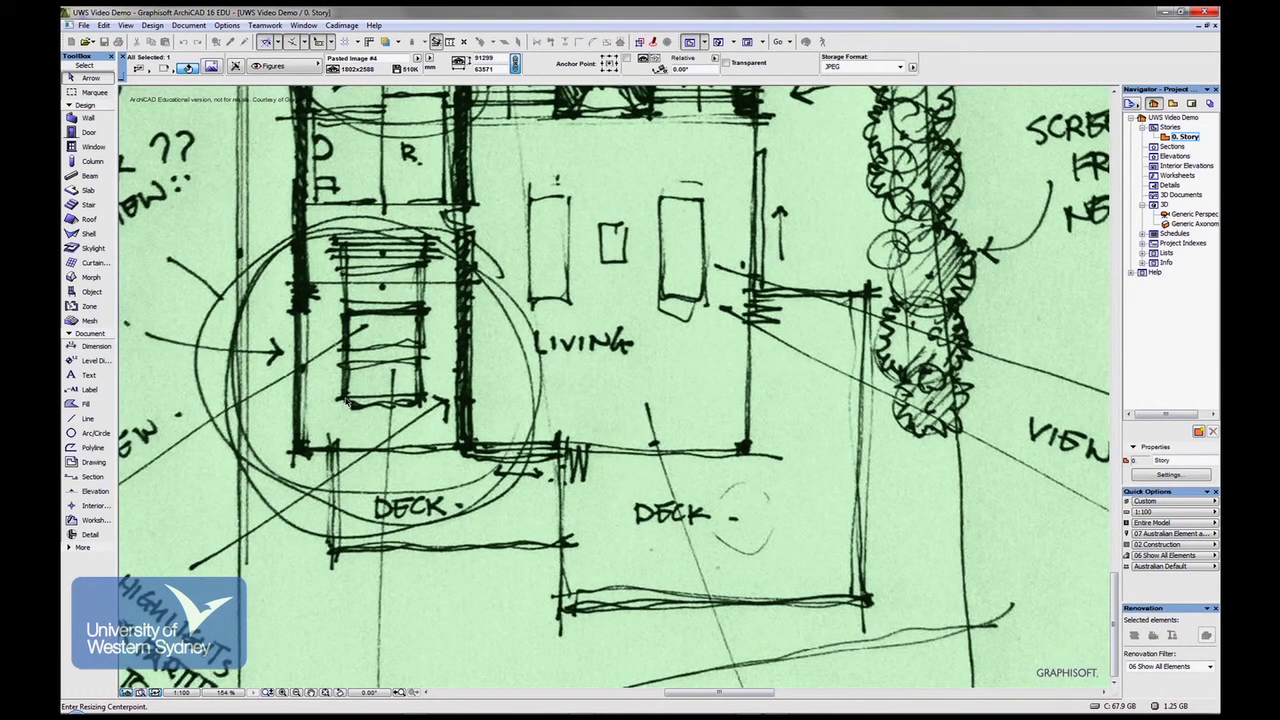
pyautogui.click(345, 400)
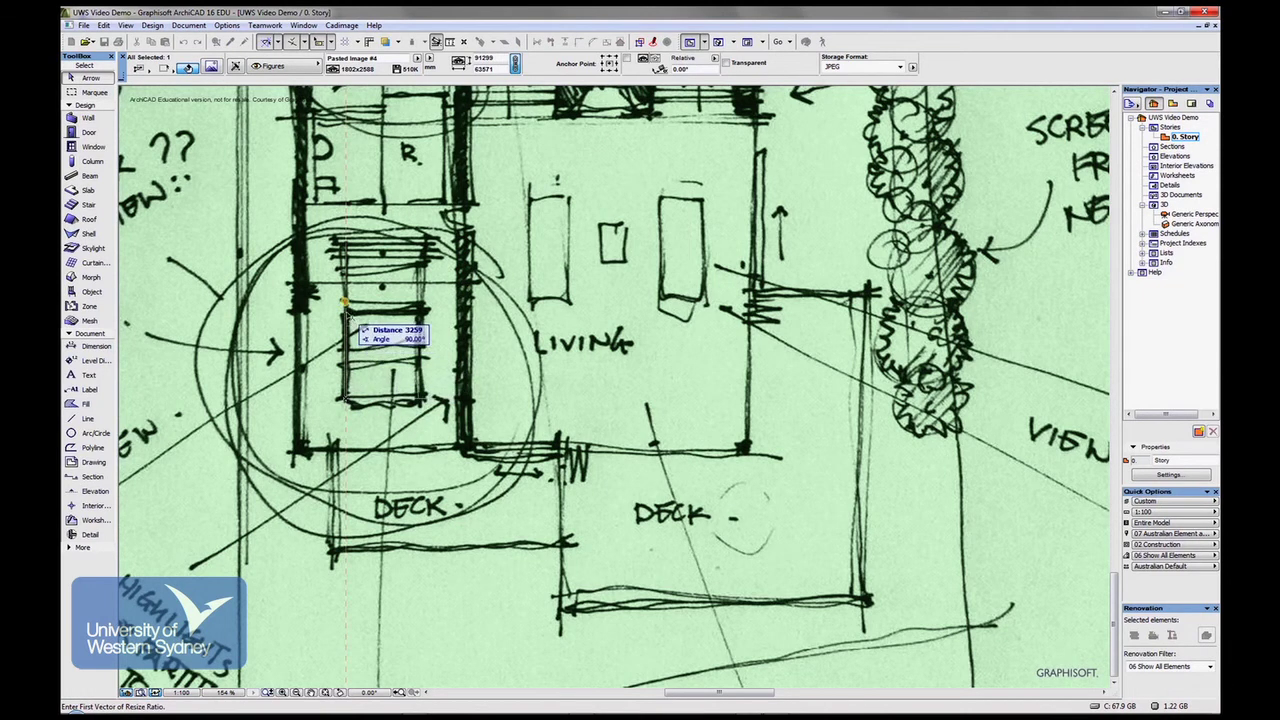
pyautogui.click(345, 302)
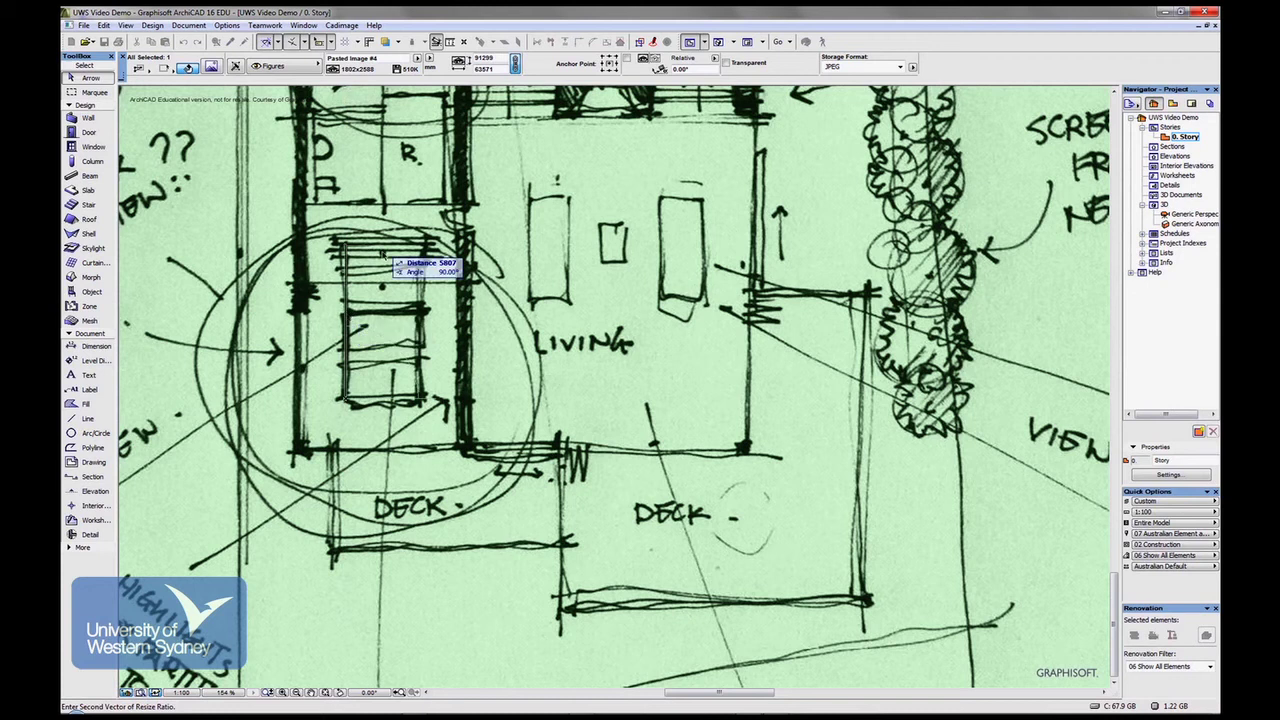
pyautogui.scroll(-7, 382, 254)
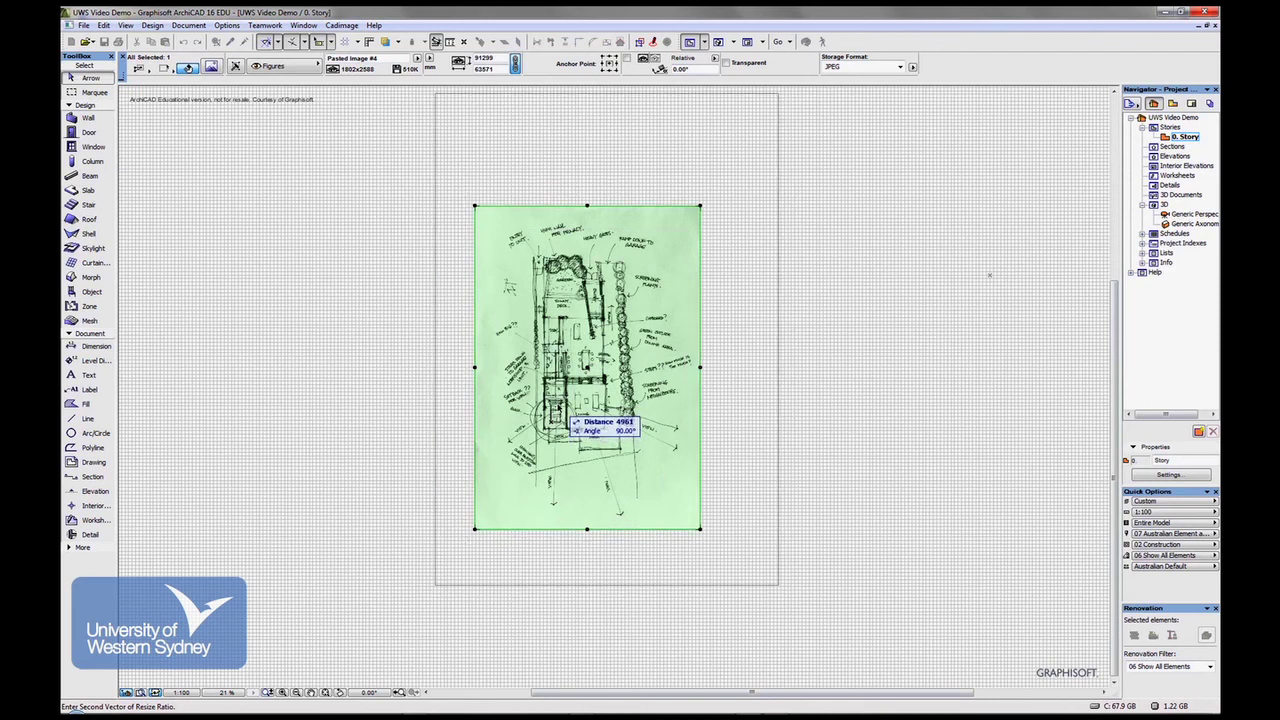
pyautogui.press('Tab')
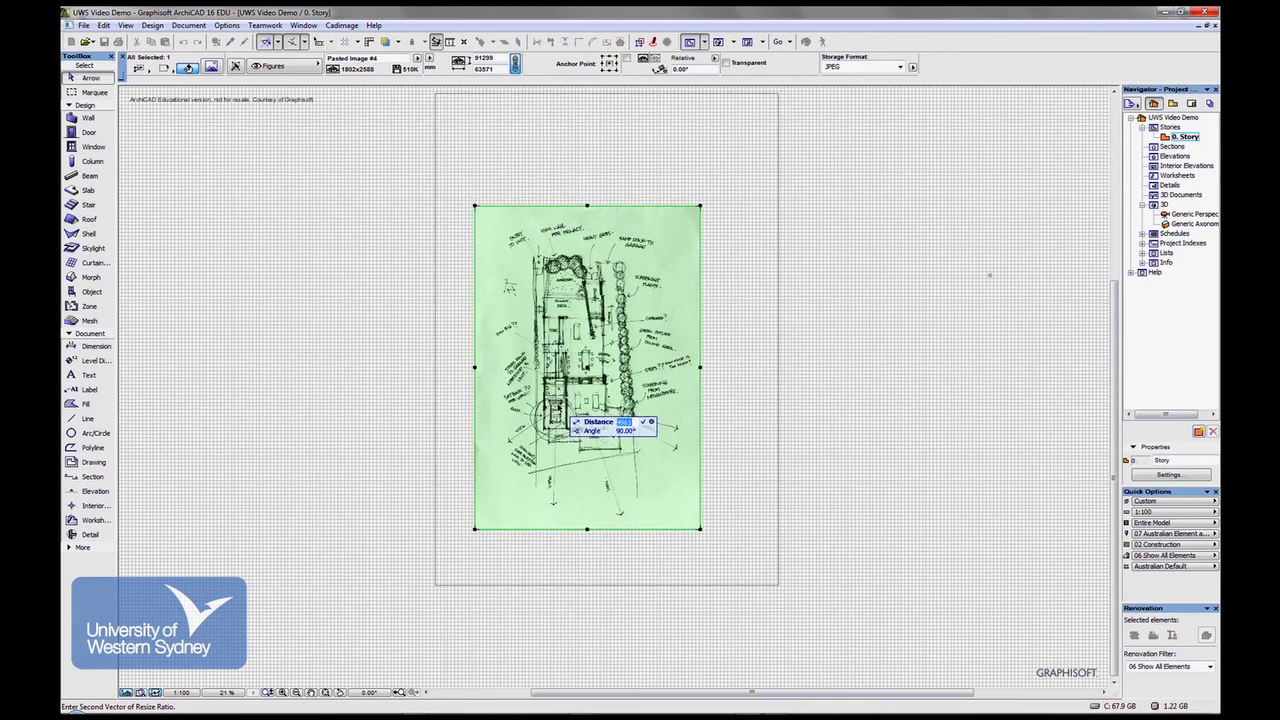
pyautogui.write('2000')
pyautogui.press('Return')
pyautogui.scroll(3, 552, 418)
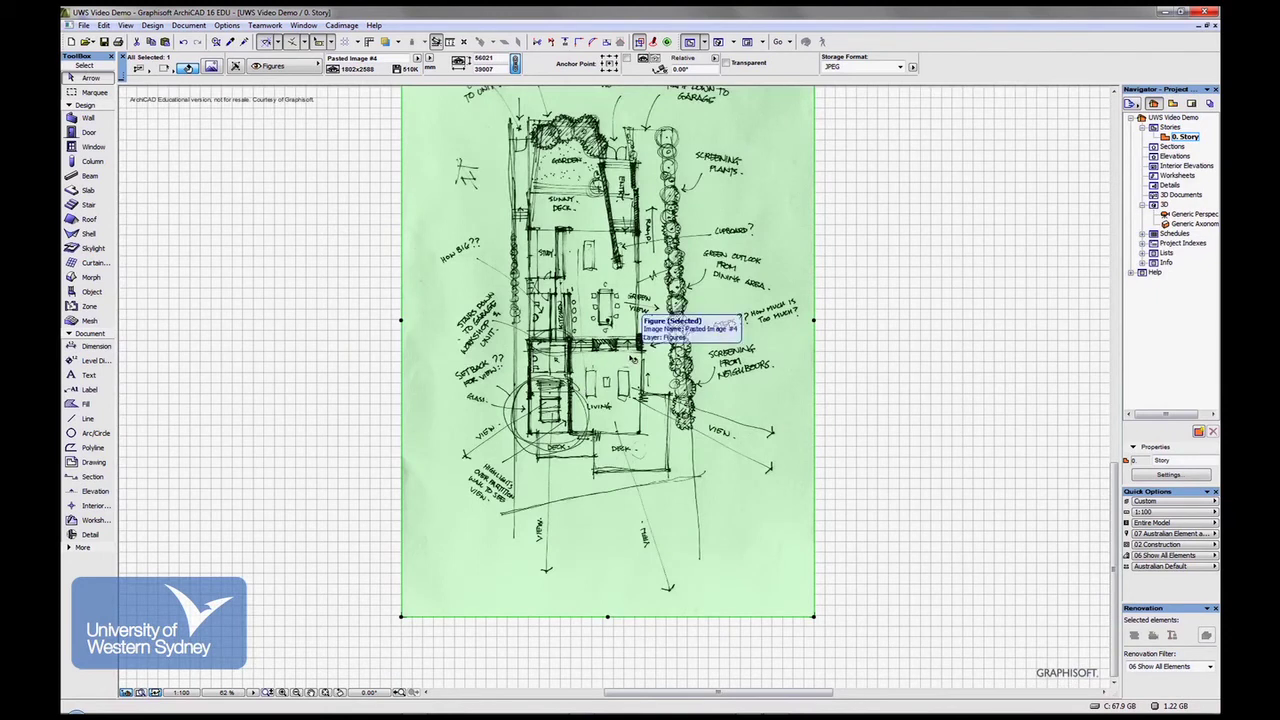
# Deselect the image and measure horizontally across the house with the Measure tool (M).
pyautogui.click(314, 240)
pyautogui.moveTo(543, 285); pyautogui.dragTo(568, 340, button='middle')
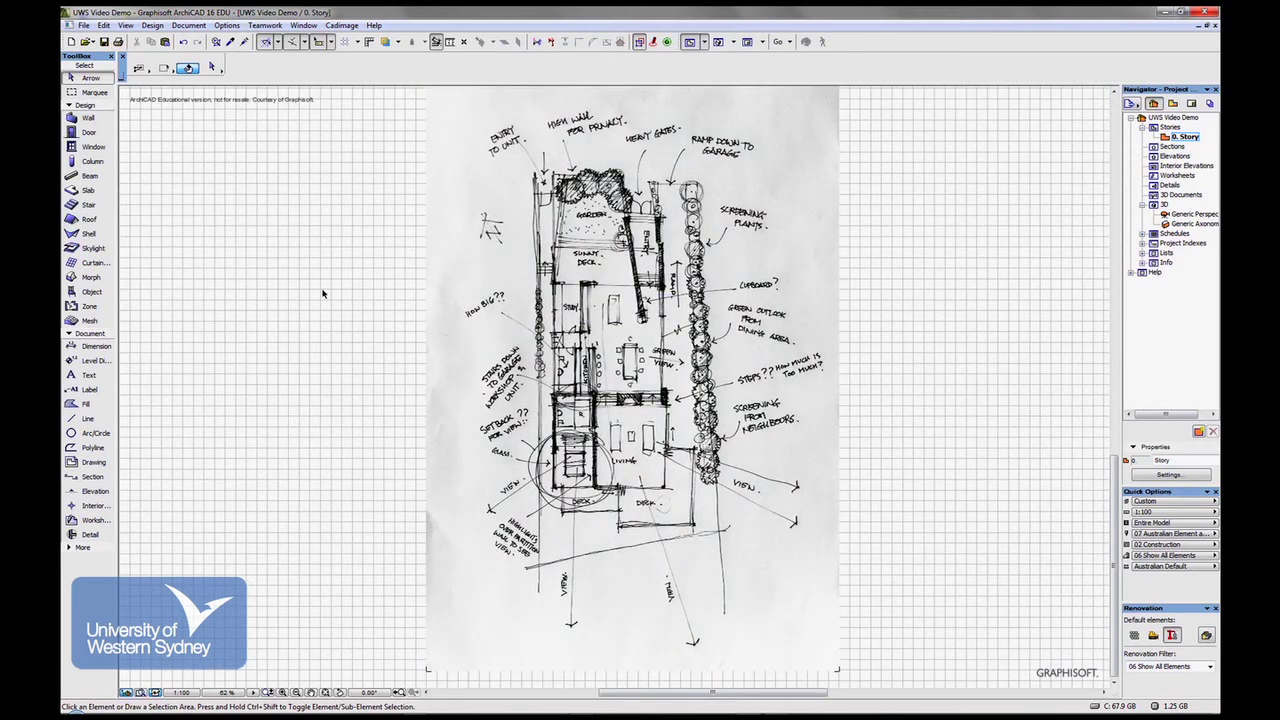
pyautogui.press('m')
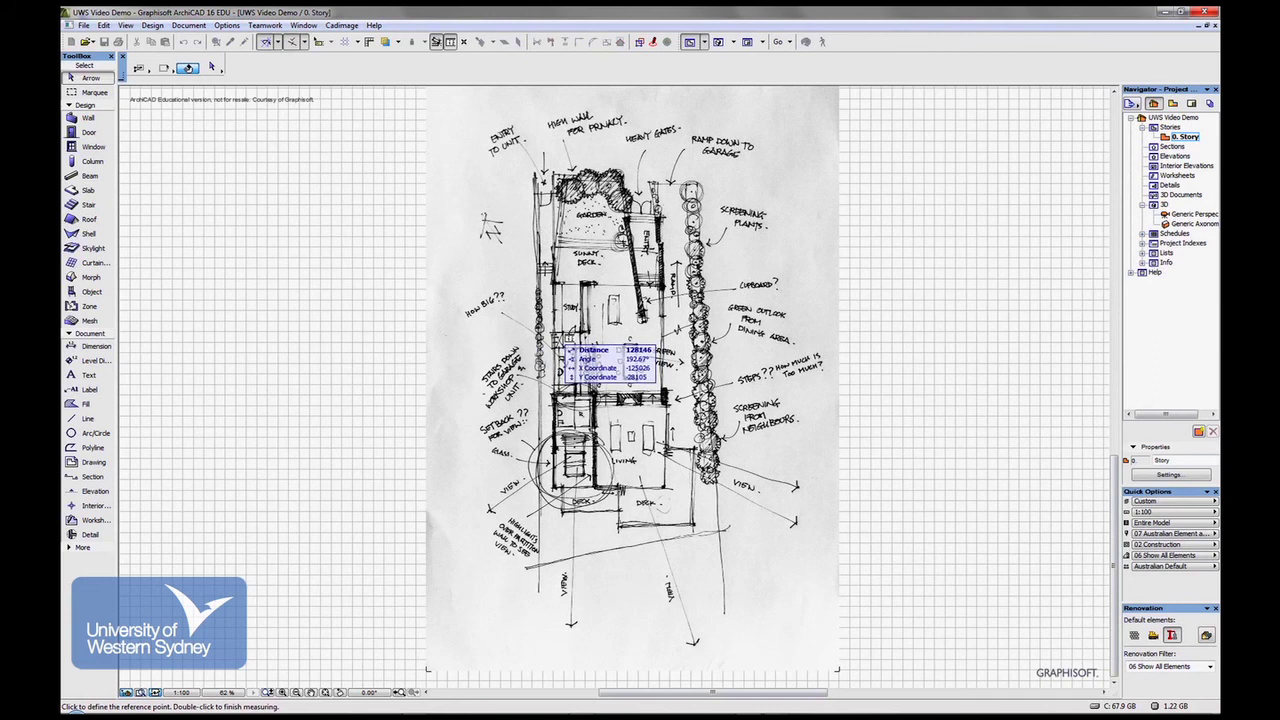
pyautogui.click(592, 332)
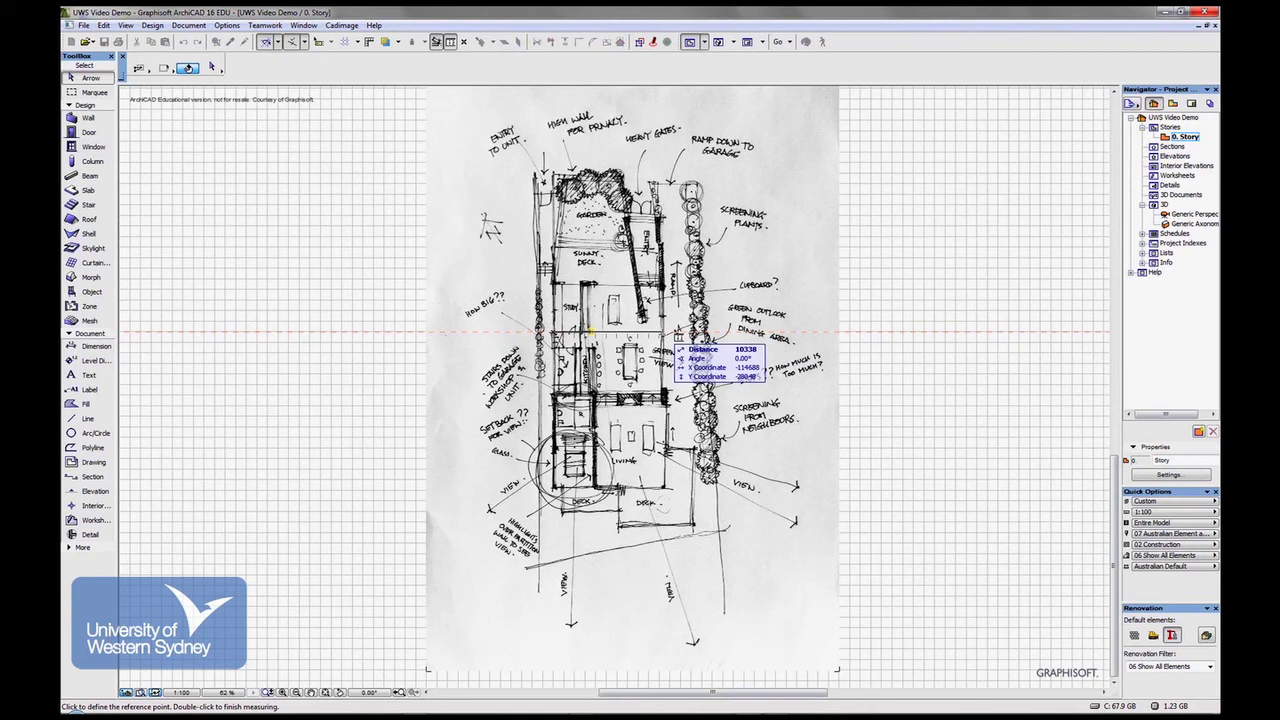
pyautogui.press('Escape')
pyautogui.scroll(-4, 668, 335)
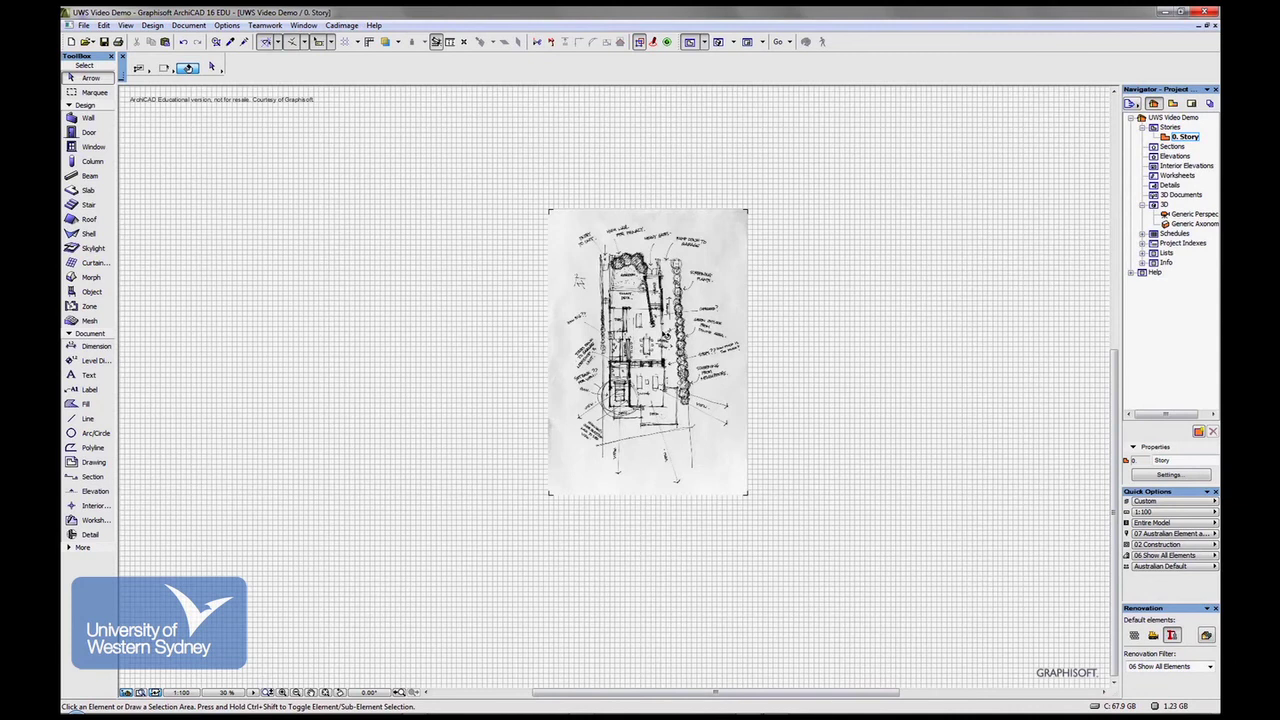
pyautogui.scroll(3, 725, 288)
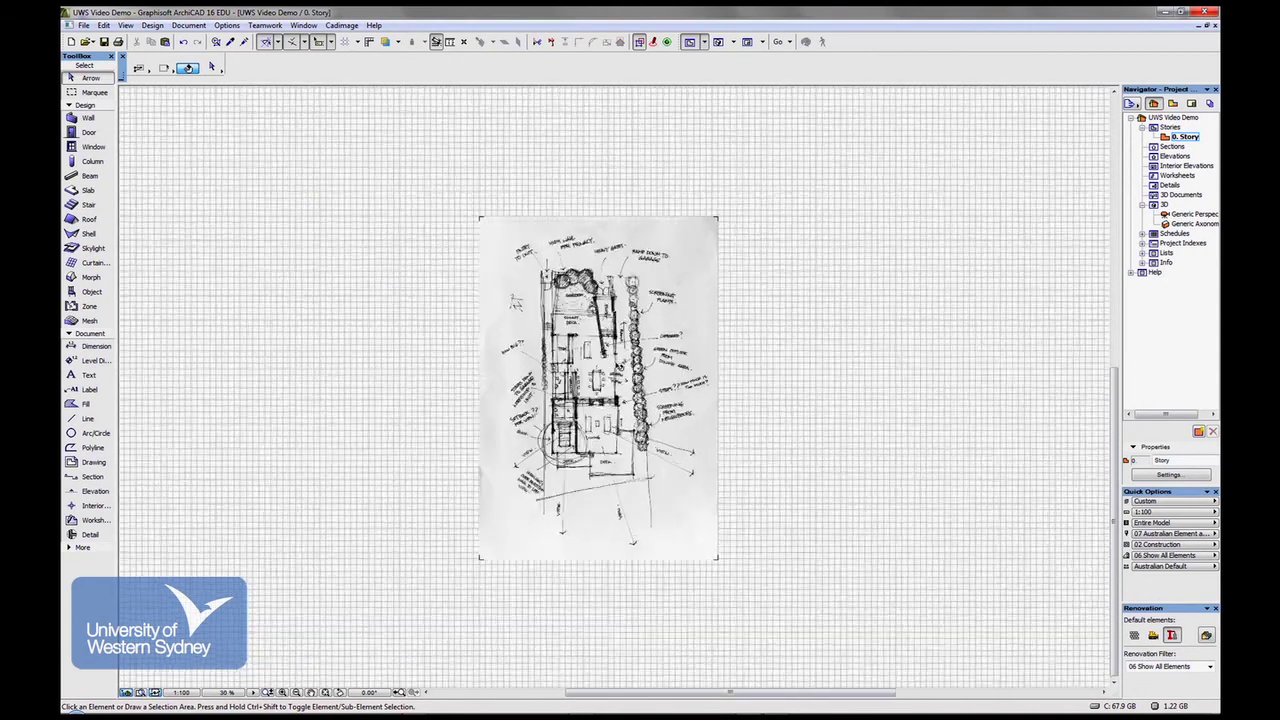